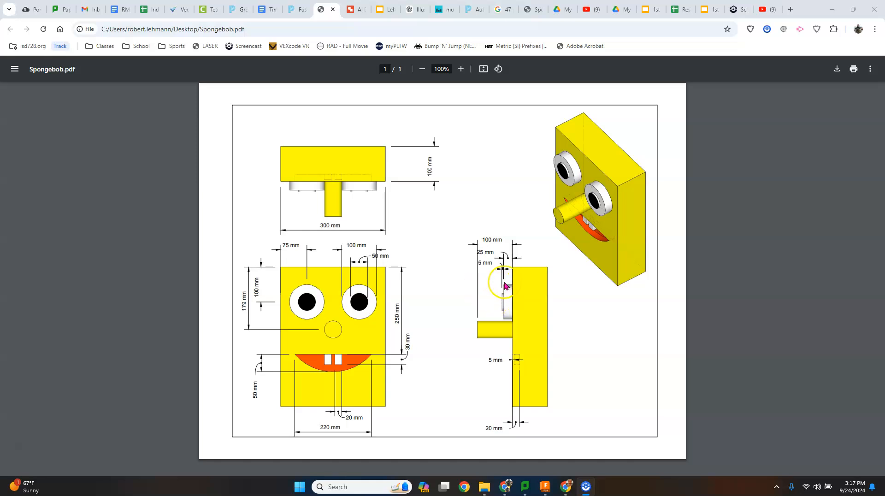
Switch to Autodesk Fusion and show the data panel with the project's files beside the Spongebob design
{"action": "left_click", "coordinate": [544, 488]}
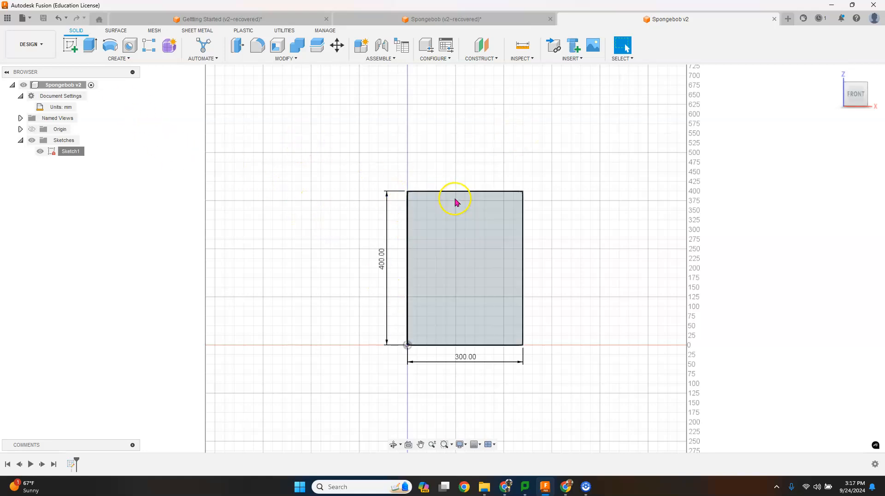
{"action": "left_click", "coordinate": [8, 19]}
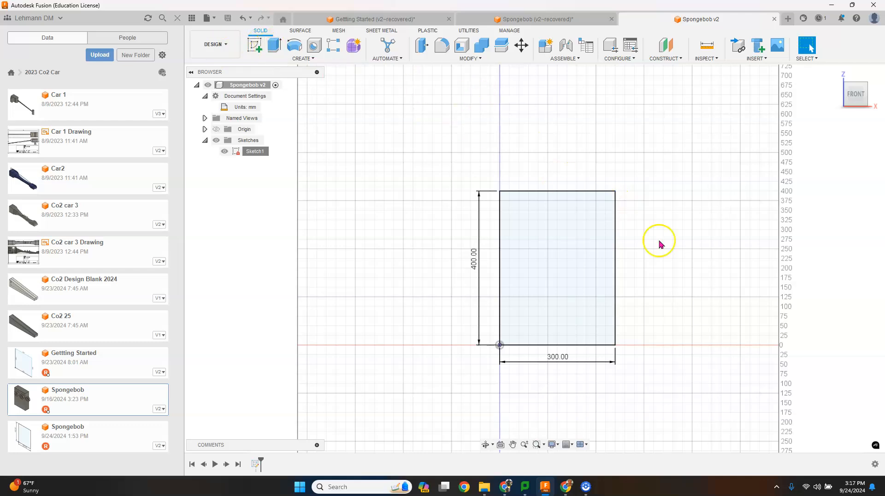
Extrude the 300 × 400 mm rectangle 100 mm to one side as a new body
{"action": "left_click", "coordinate": [865, 87]}
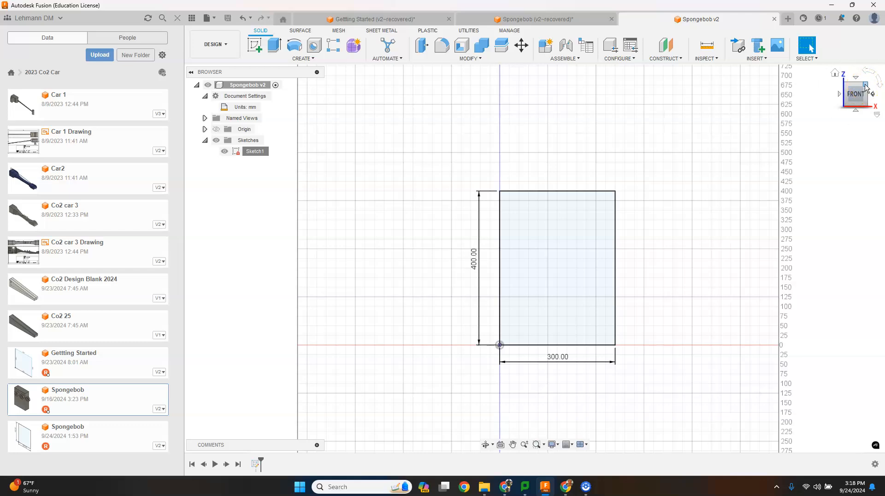
{"action": "left_click", "coordinate": [865, 88]}
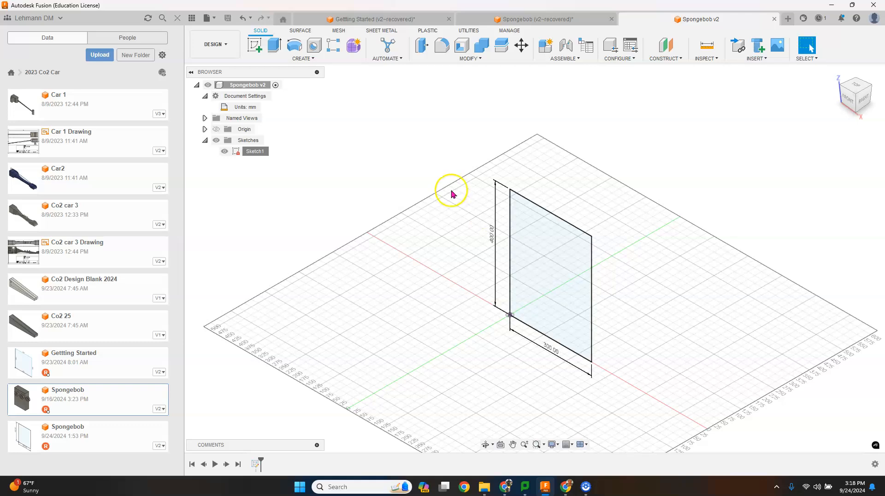
{"action": "left_click", "coordinate": [273, 46]}
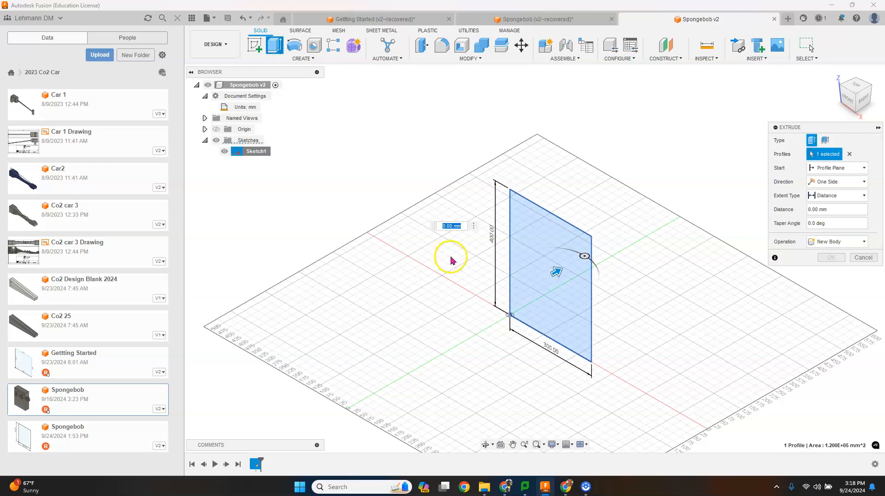
{"action": "left_click", "coordinate": [547, 299]}
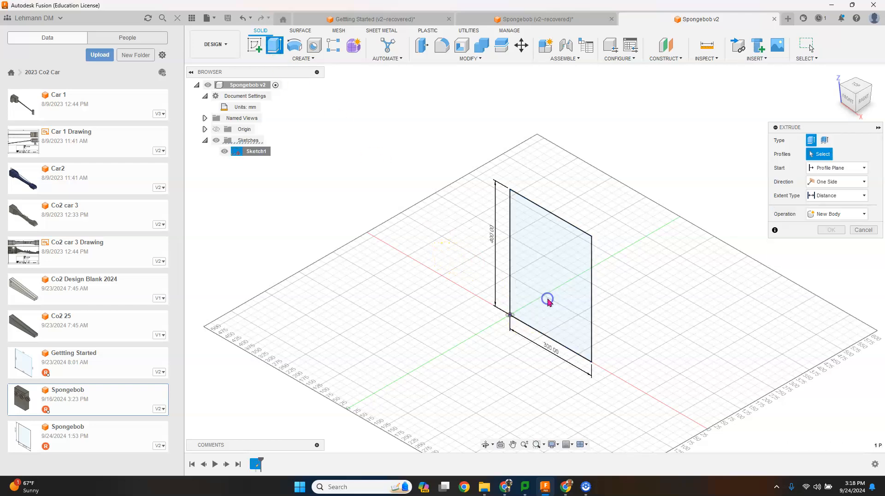
{"action": "left_click", "coordinate": [551, 297]}
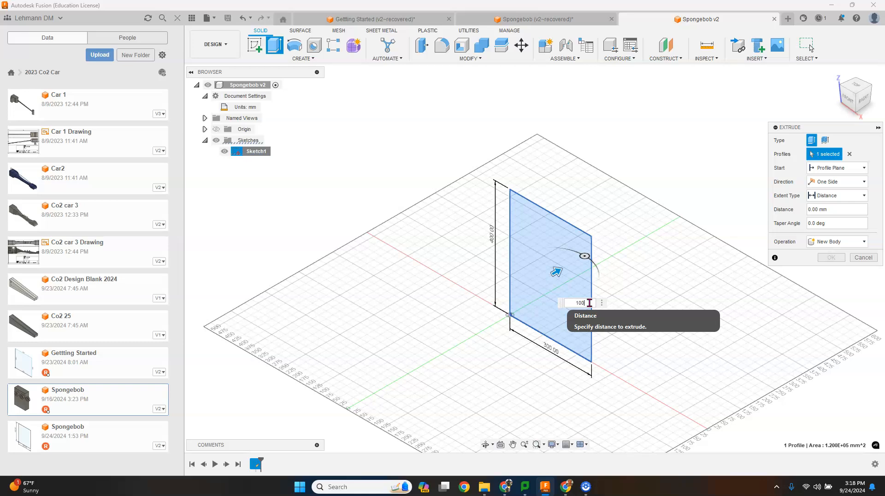
{"action": "key", "text": "Return"}
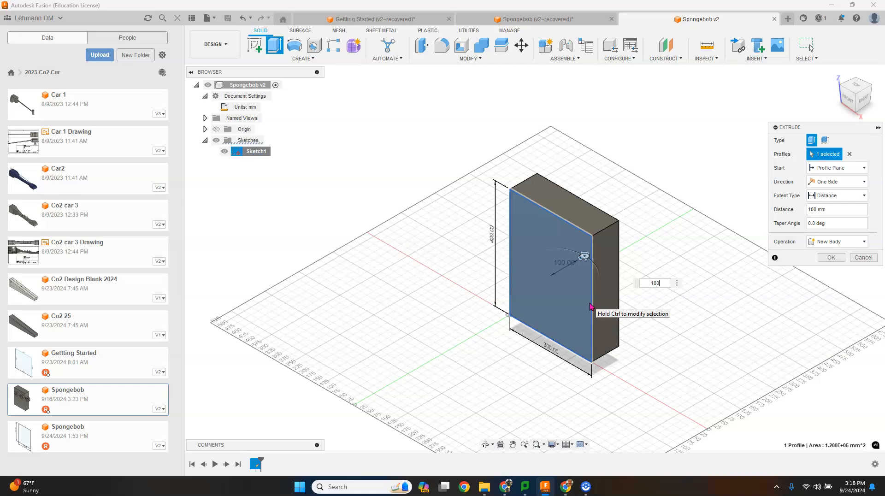
{"action": "key", "text": "Return"}
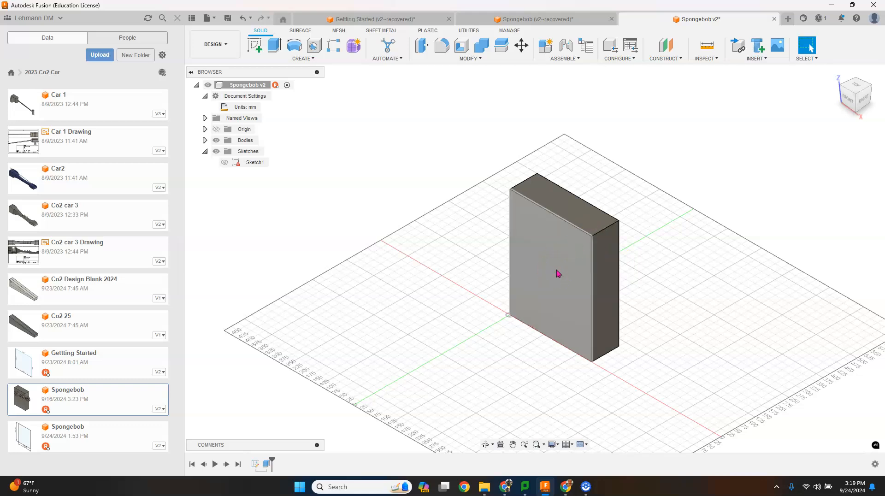
Start a new sketch on the block's front face, viewed straight from the front
{"action": "left_click", "coordinate": [850, 102]}
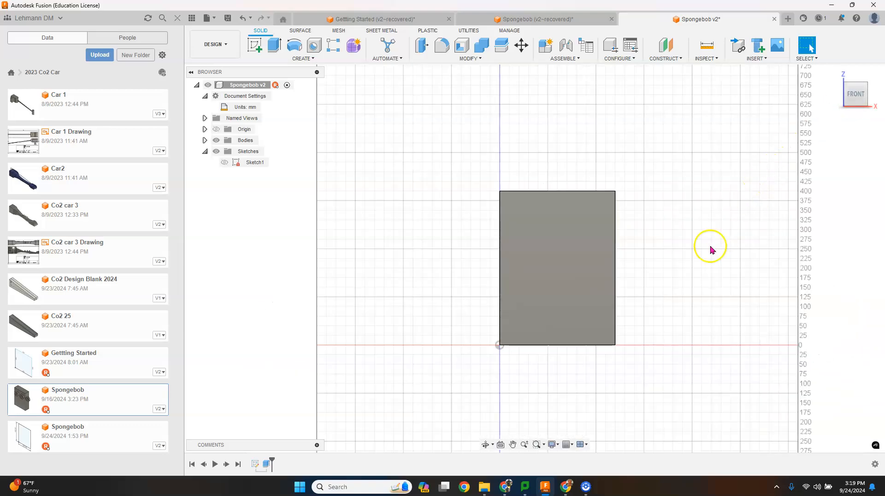
{"action": "scroll", "coordinate": [664, 272], "scroll_direction": "up", "scroll_amount": 2}
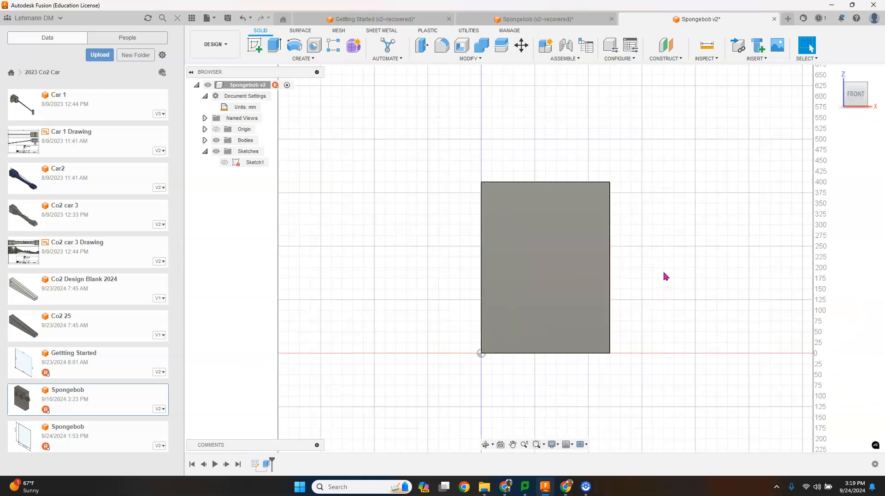
{"action": "scroll", "coordinate": [662, 269], "scroll_direction": "up", "scroll_amount": 3}
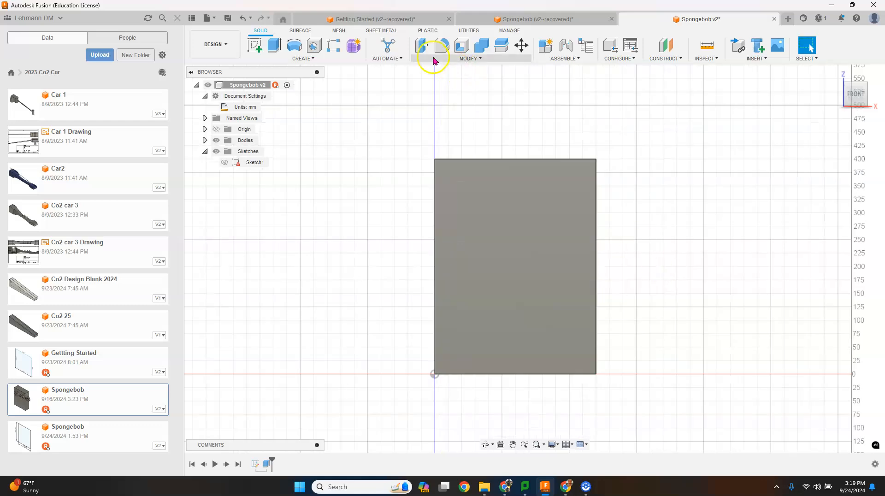
{"action": "left_click", "coordinate": [256, 48]}
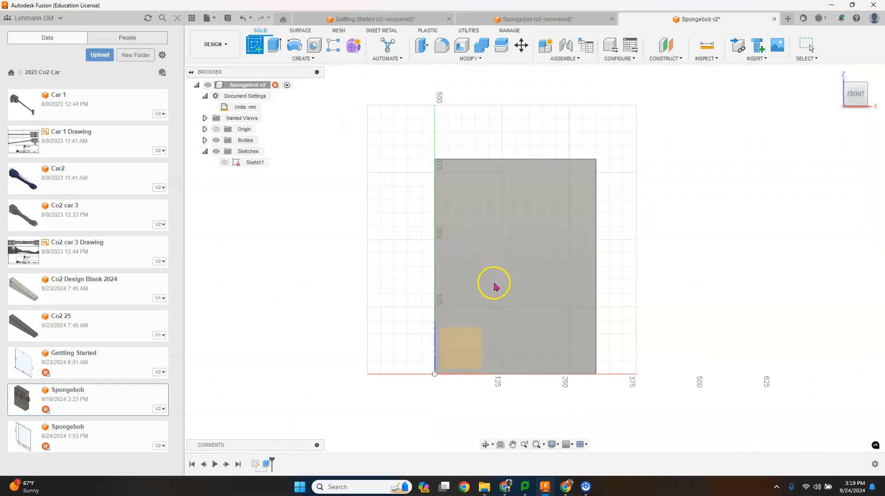
{"action": "left_click", "coordinate": [498, 283]}
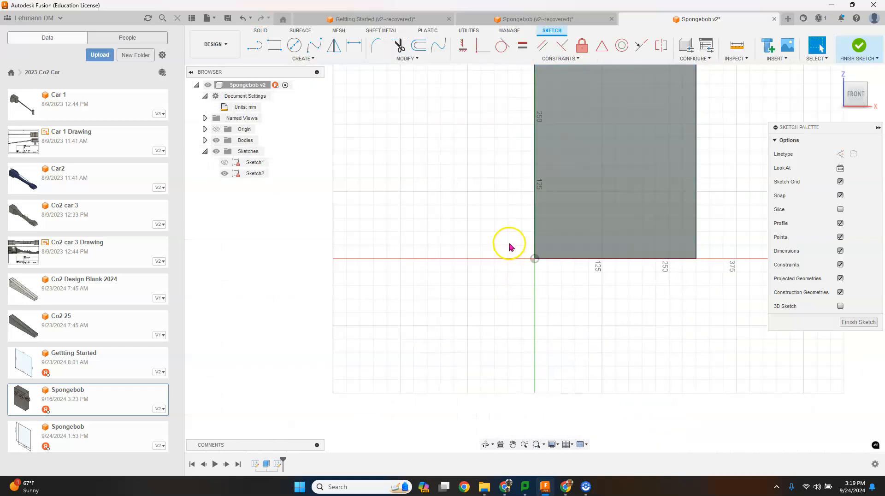
Sketch a 100 mm diameter center circle in the upper-left area of the block's front face for the first eye
{"action": "scroll", "coordinate": [510, 247], "scroll_direction": "down", "scroll_amount": 3}
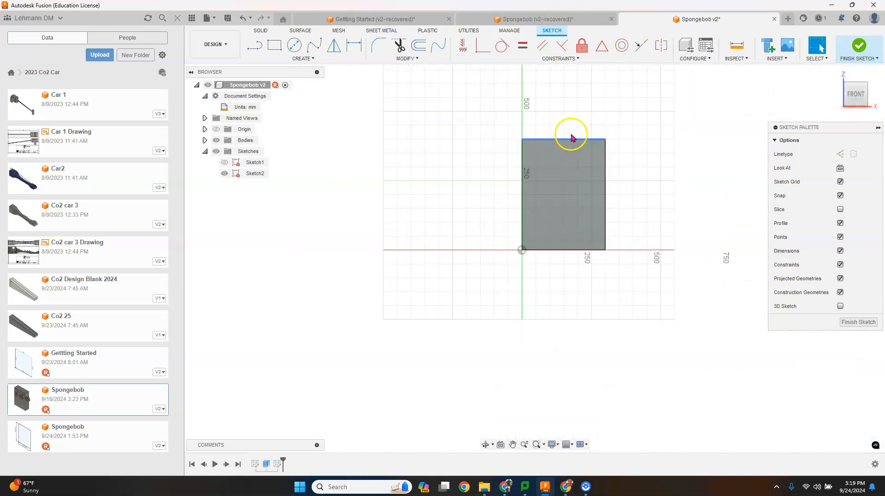
{"action": "scroll", "coordinate": [570, 139], "scroll_direction": "up", "scroll_amount": 4}
{"action": "scroll", "coordinate": [570, 143], "scroll_direction": "up", "scroll_amount": 1}
{"action": "scroll", "coordinate": [586, 212], "scroll_direction": "down", "scroll_amount": 2}
{"action": "scroll", "coordinate": [591, 214], "scroll_direction": "up", "scroll_amount": 3}
{"action": "scroll", "coordinate": [592, 215], "scroll_direction": "down", "scroll_amount": 2}
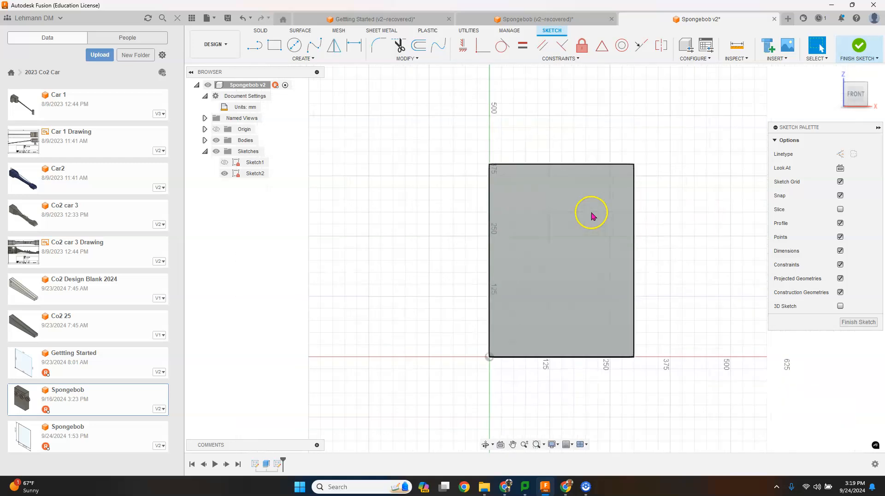
{"action": "scroll", "coordinate": [593, 215], "scroll_direction": "up", "scroll_amount": 1}
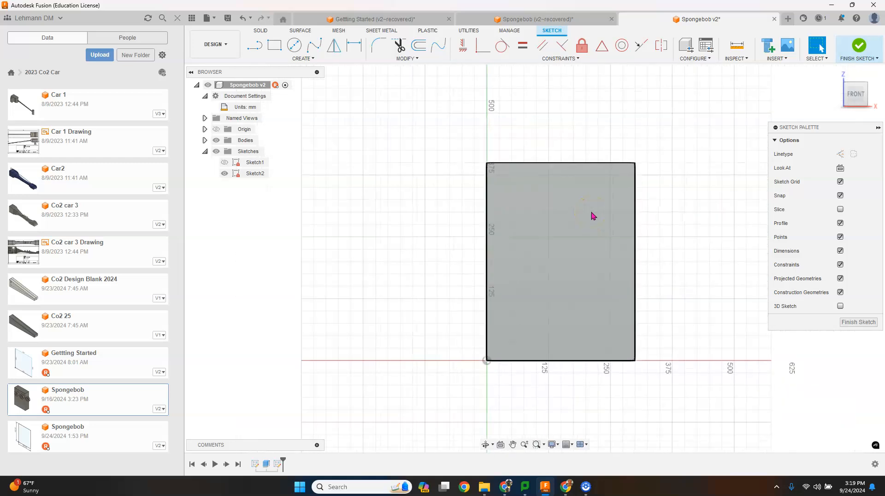
{"action": "mouse_move", "coordinate": [593, 215]}
{"action": "middle_mouse_down"}
{"action": "mouse_move", "coordinate": [516, 199]}
{"action": "mouse_move", "coordinate": [496, 205]}
{"action": "mouse_move", "coordinate": [523, 220]}
{"action": "mouse_move", "coordinate": [548, 213]}
{"action": "middle_mouse_up"}
{"action": "scroll", "coordinate": [549, 213], "scroll_direction": "up", "scroll_amount": 2}
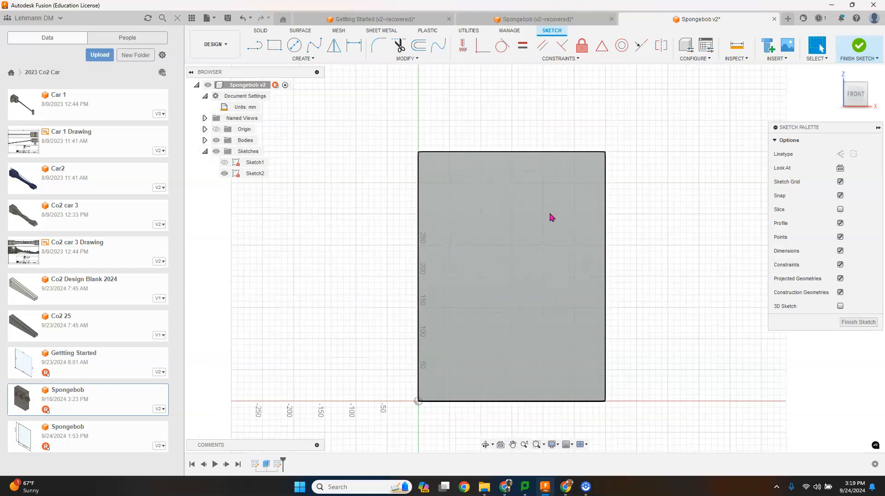
{"action": "scroll", "coordinate": [551, 217], "scroll_direction": "down", "scroll_amount": 1}
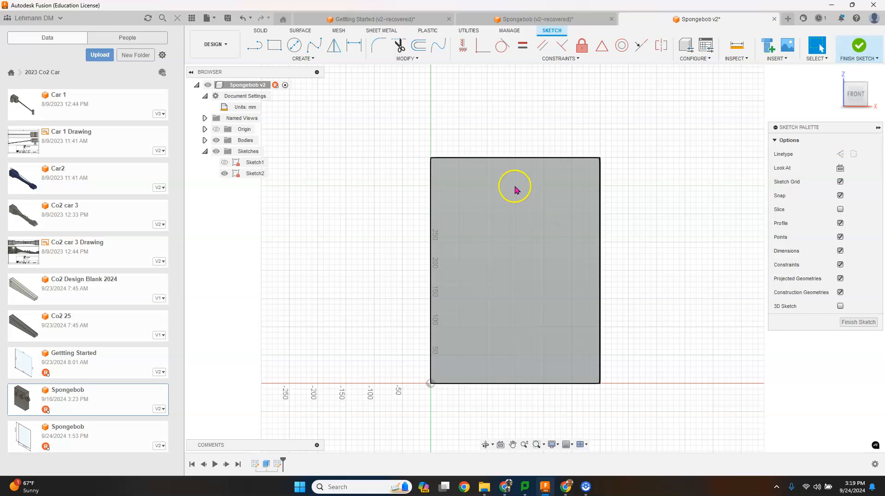
{"action": "left_click", "coordinate": [293, 46]}
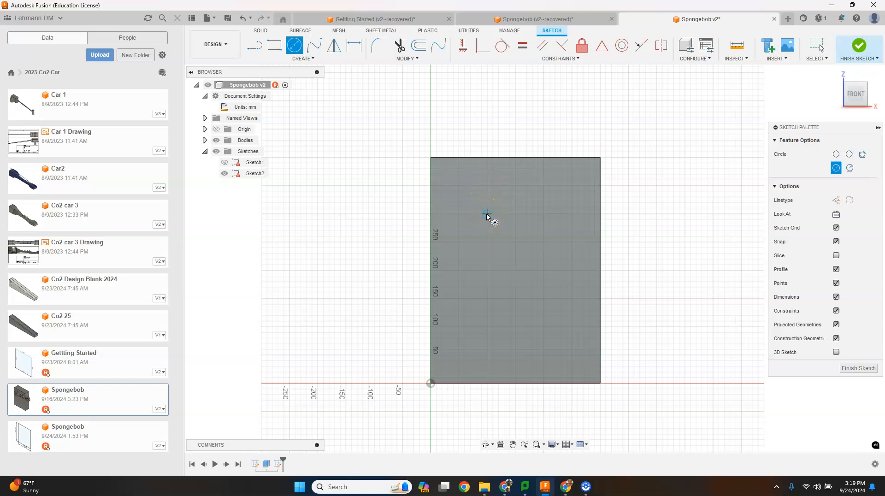
{"action": "left_click", "coordinate": [487, 213]}
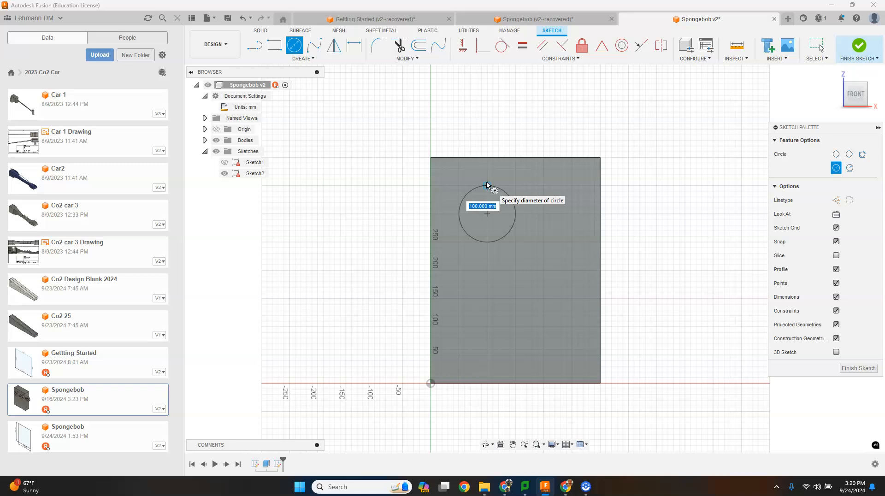
{"action": "type", "text": "00"}
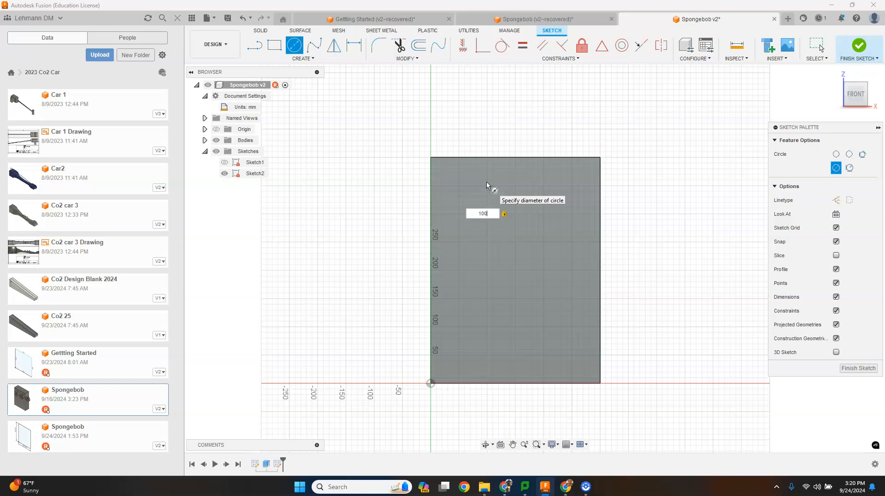
{"action": "key", "text": "Return"}
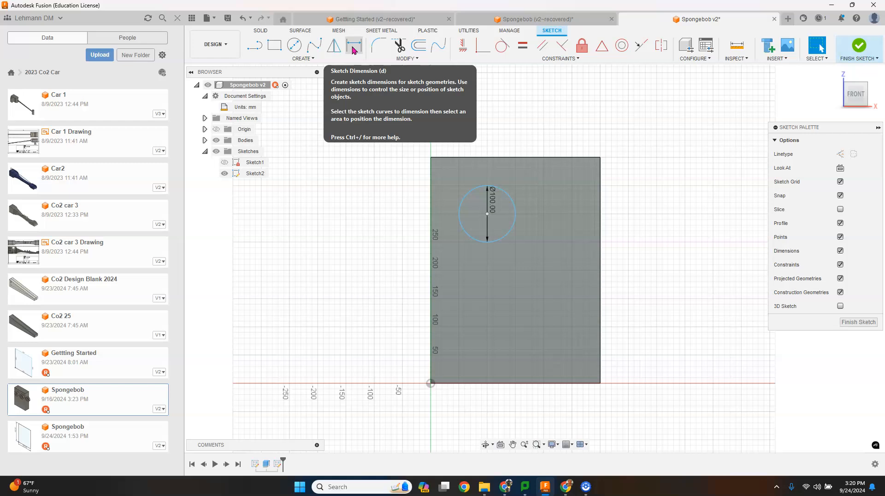
Dimension the circle's center horizontally at 75 mm from the face's upper-left corner and place the dimension just above the block
{"action": "left_click", "coordinate": [353, 46]}
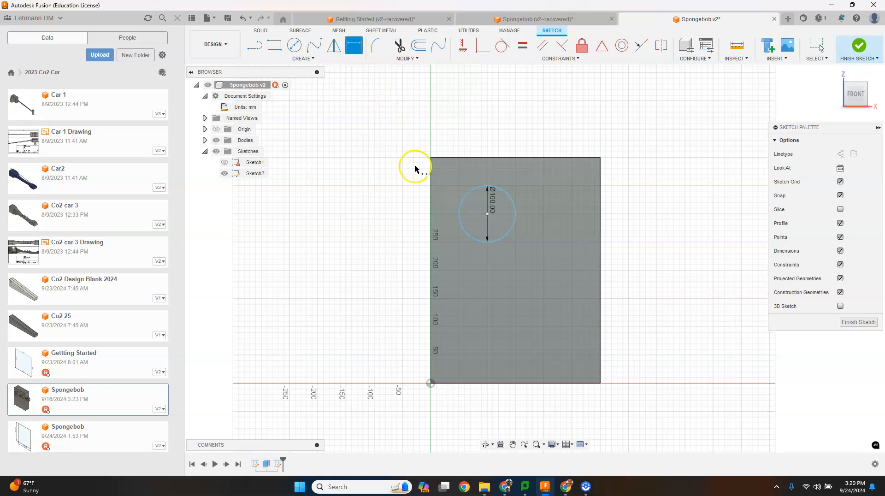
{"action": "left_click", "coordinate": [488, 214]}
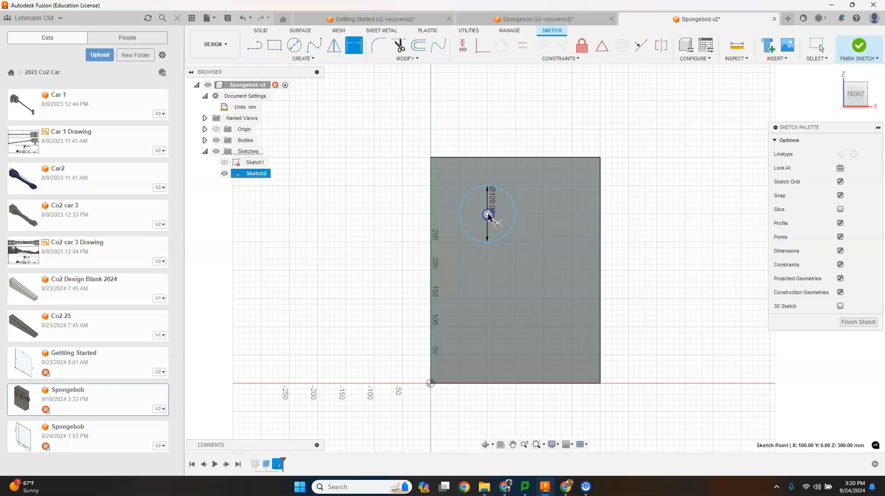
{"action": "left_click", "coordinate": [432, 158]}
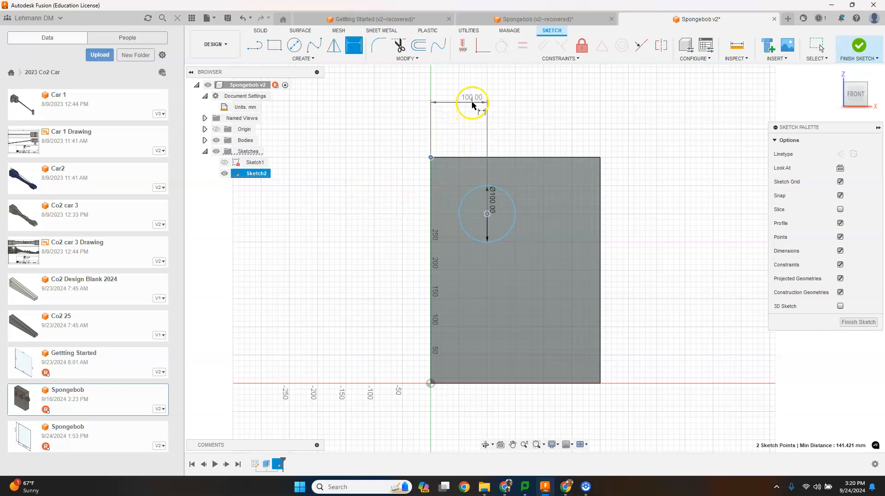
{"action": "left_click", "coordinate": [460, 107]}
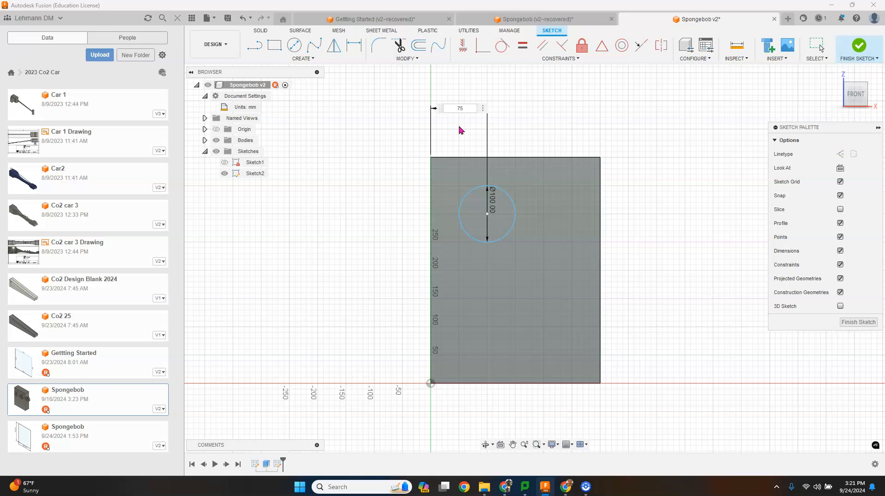
{"action": "key", "text": "Return"}
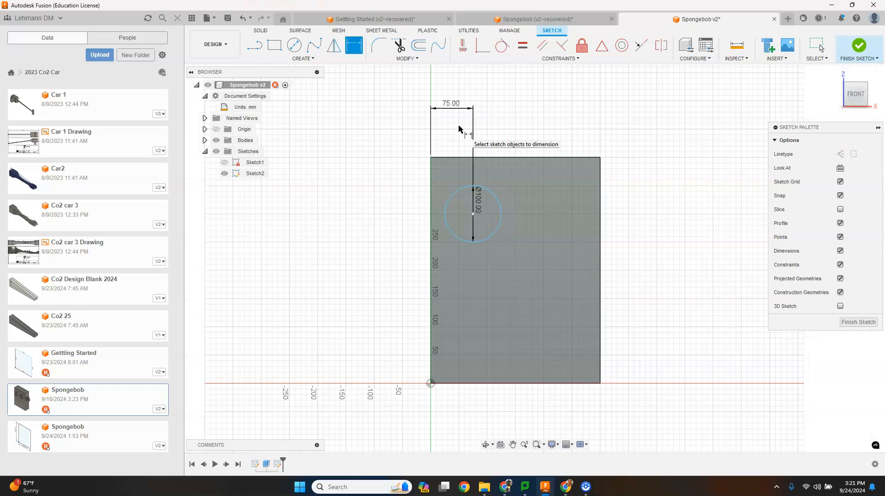
{"action": "left_click_drag", "start_coordinate": [456, 105], "coordinate": [456, 137]}
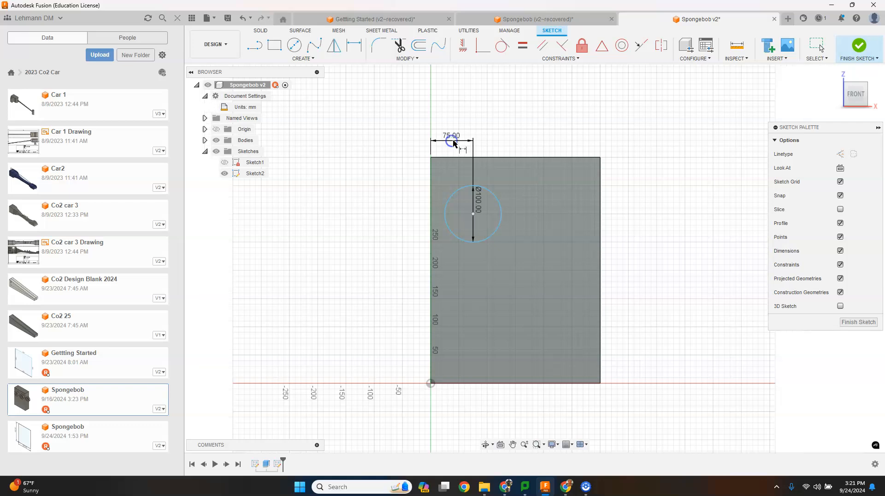
Dimension the circle's center vertically at 100 mm from the face's upper-left corner and place the dimension close beside the block
{"action": "key", "text": "d"}
{"action": "left_click", "coordinate": [472, 212]}
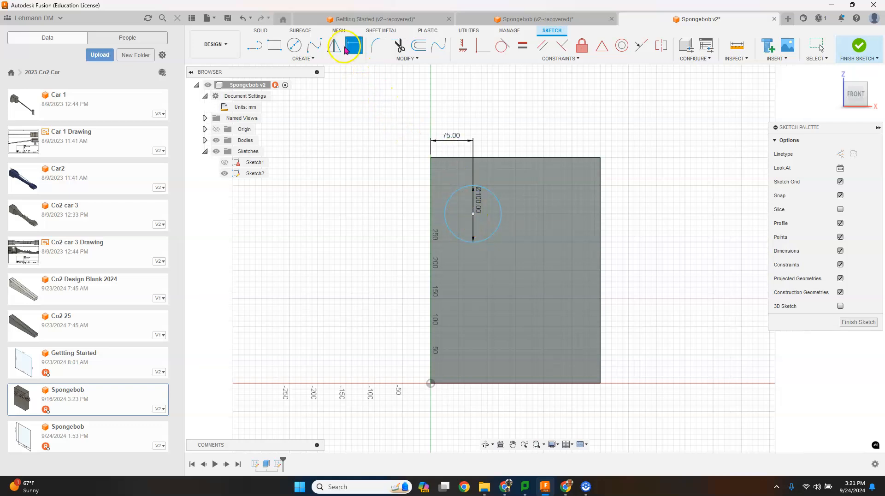
{"action": "left_click", "coordinate": [473, 213]}
{"action": "left_click", "coordinate": [430, 158]}
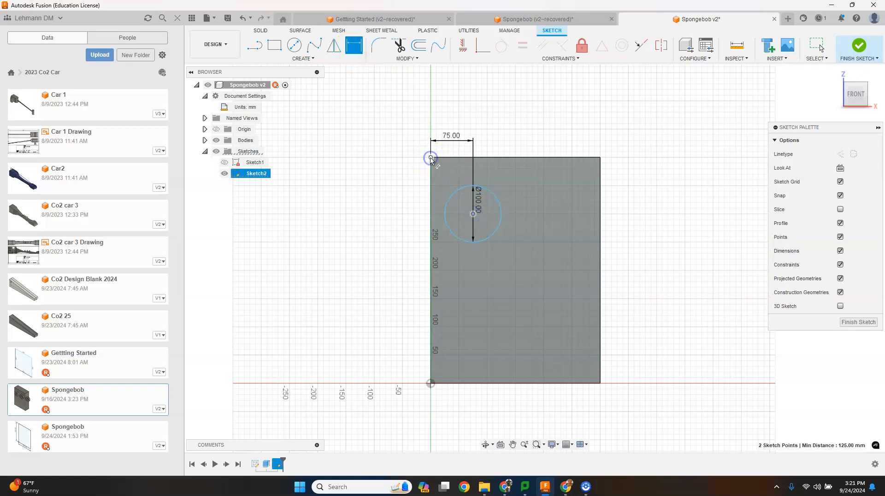
{"action": "left_click", "coordinate": [373, 188]}
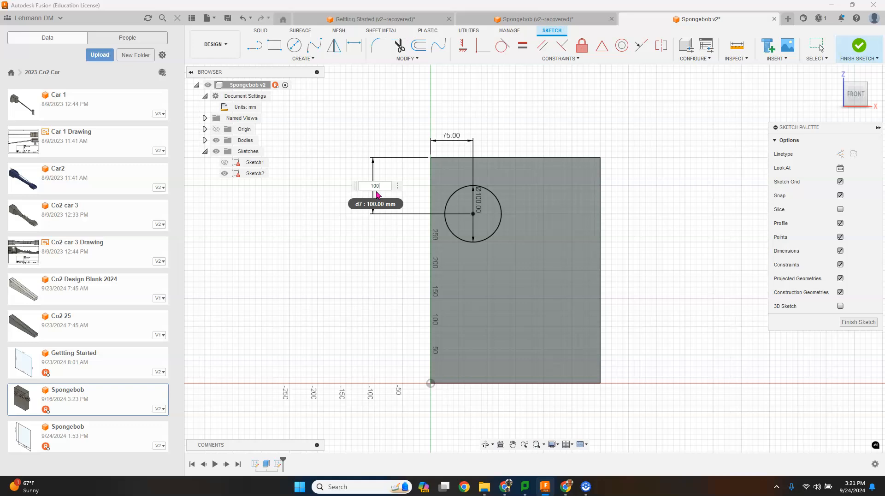
{"action": "key", "text": "Return"}
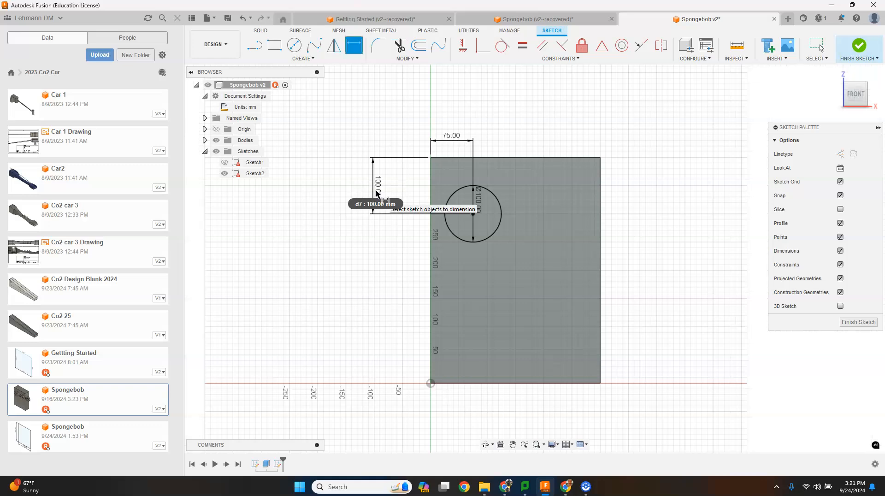
{"action": "left_click_drag", "start_coordinate": [376, 189], "coordinate": [411, 190]}
{"action": "key", "text": "Escape"}
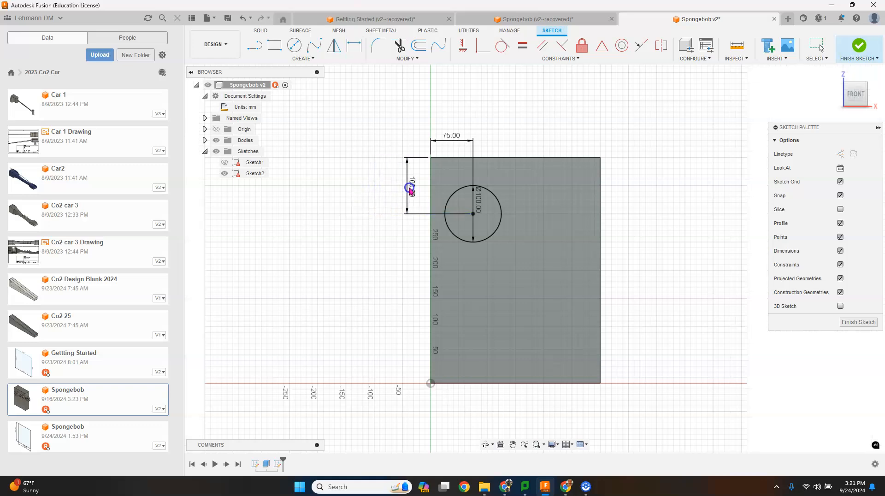
{"action": "key", "text": "d"}
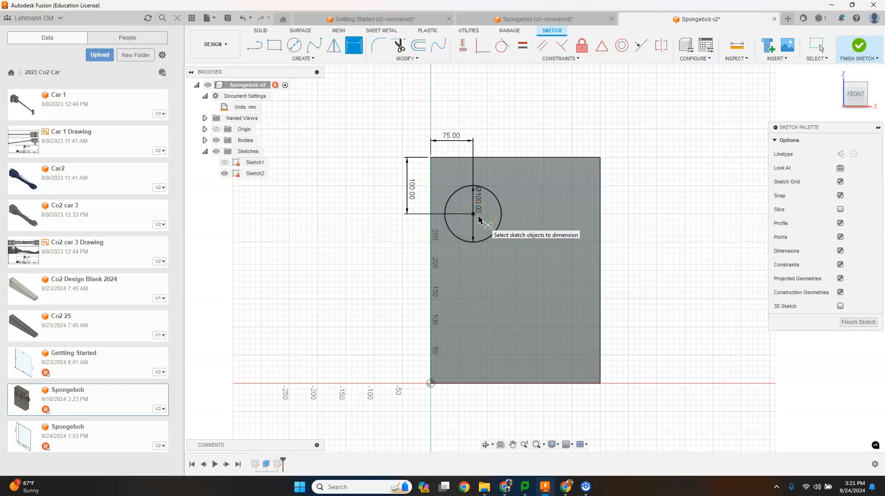
Sketch a 100 mm diameter center circle for the second eye in the upper-right area of the face, level with the first eye
{"action": "left_click", "coordinate": [297, 48]}
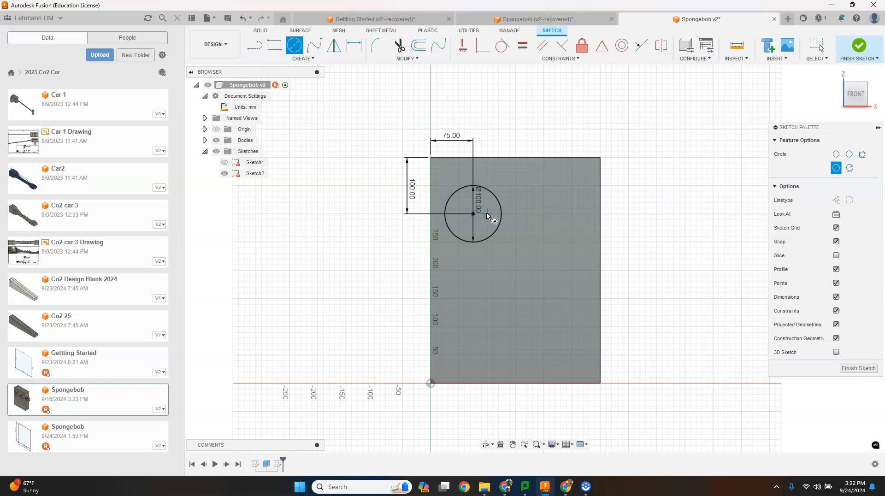
{"action": "left_click", "coordinate": [560, 213]}
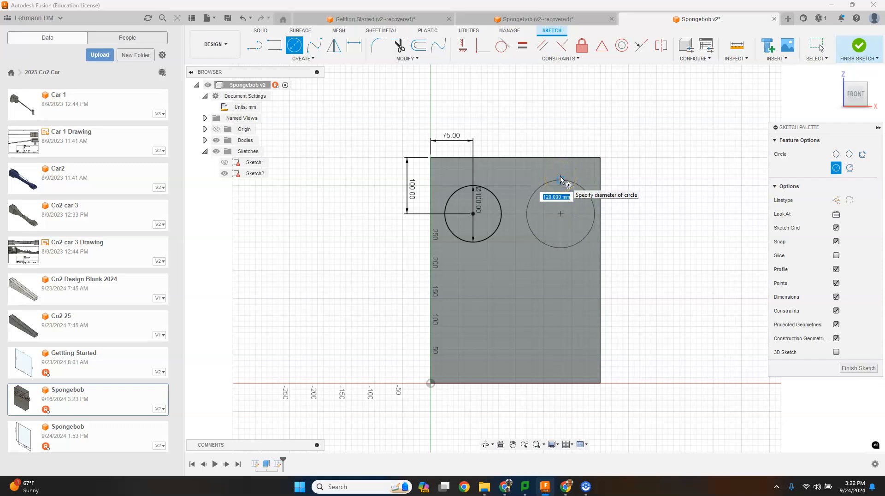
{"action": "key", "text": "Tab"}
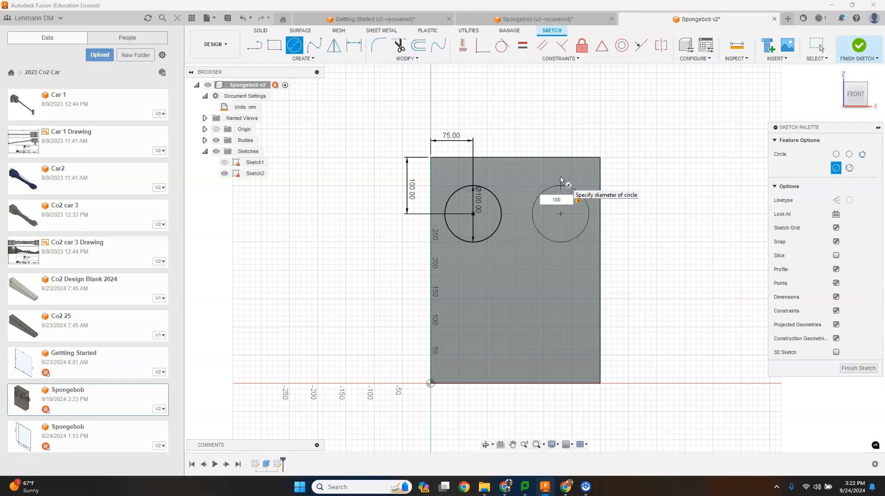
{"action": "key", "text": "Return"}
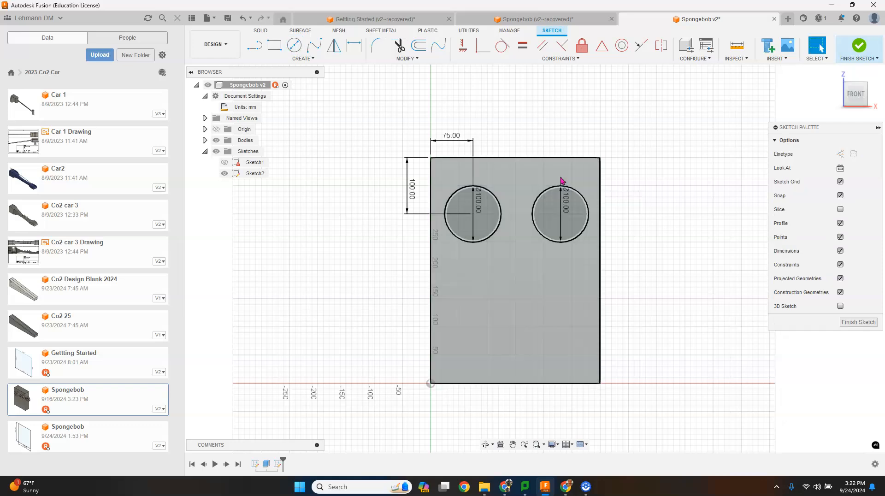
{"action": "left_click", "coordinate": [587, 215]}
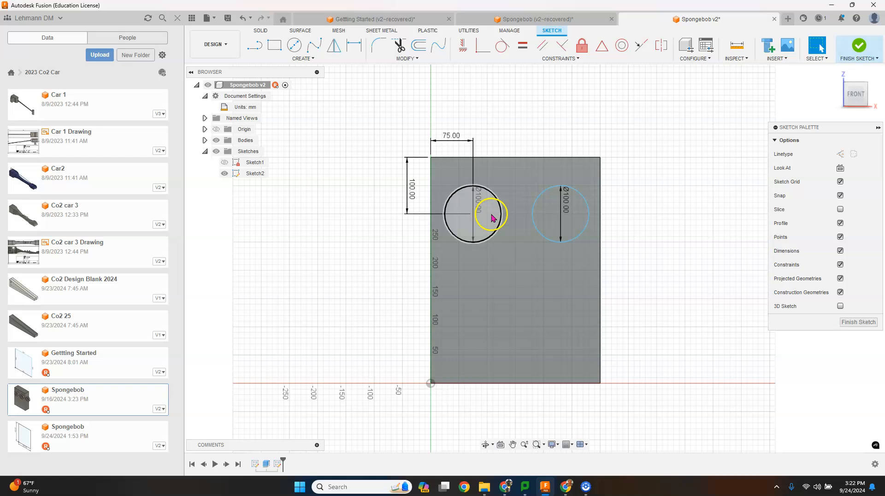
Dimension the second eye's center horizontally at 75 mm from the face's upper-right corner, placing the dimension above the block
{"action": "left_click", "coordinate": [356, 52]}
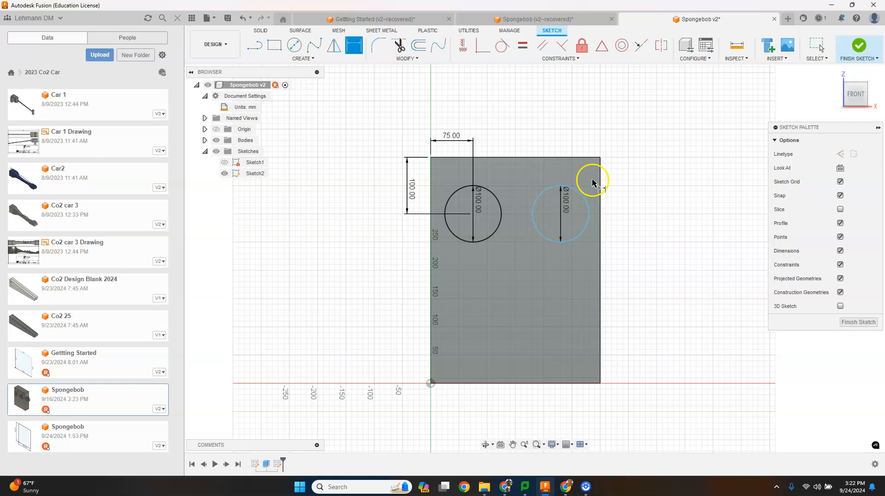
{"action": "left_click", "coordinate": [600, 157]}
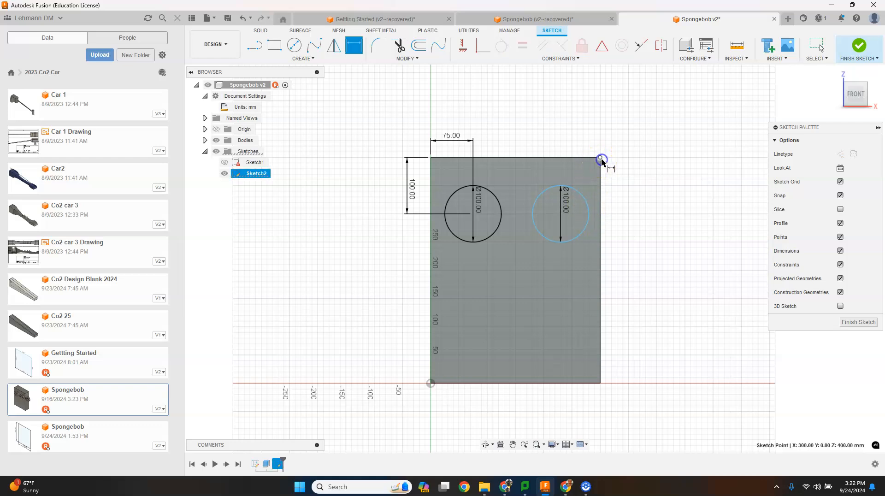
{"action": "left_click", "coordinate": [562, 214]}
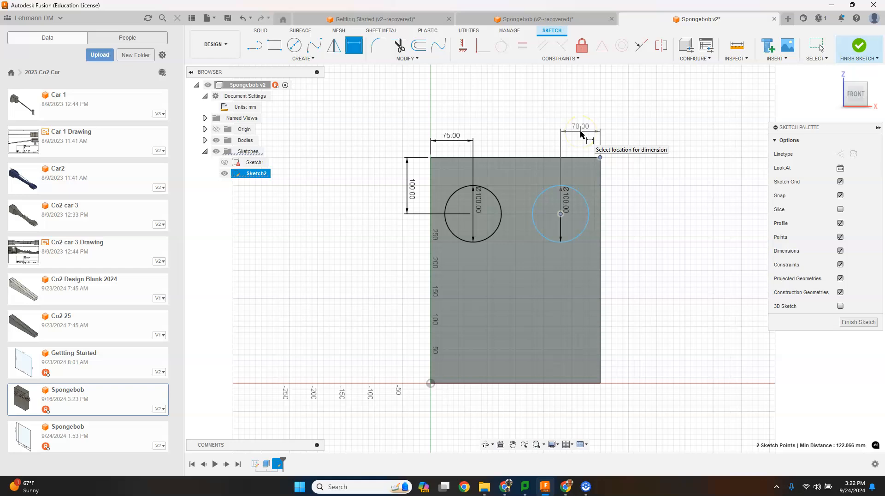
{"action": "left_click", "coordinate": [581, 135]}
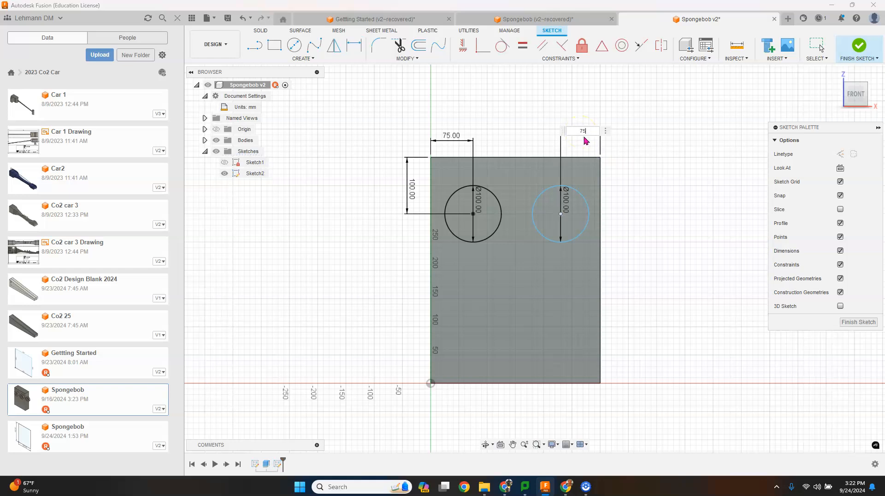
{"action": "key", "text": "Return"}
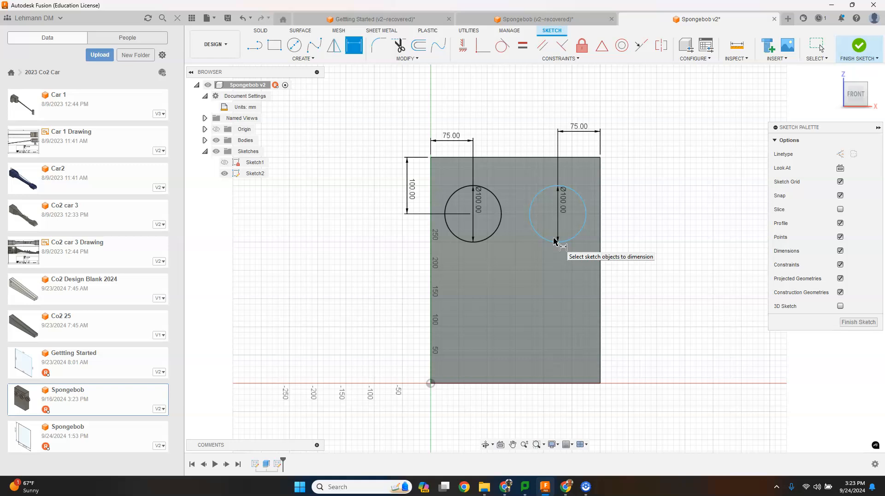
Finish the eye sketch and save the design as a new version
{"action": "left_click", "coordinate": [859, 48]}
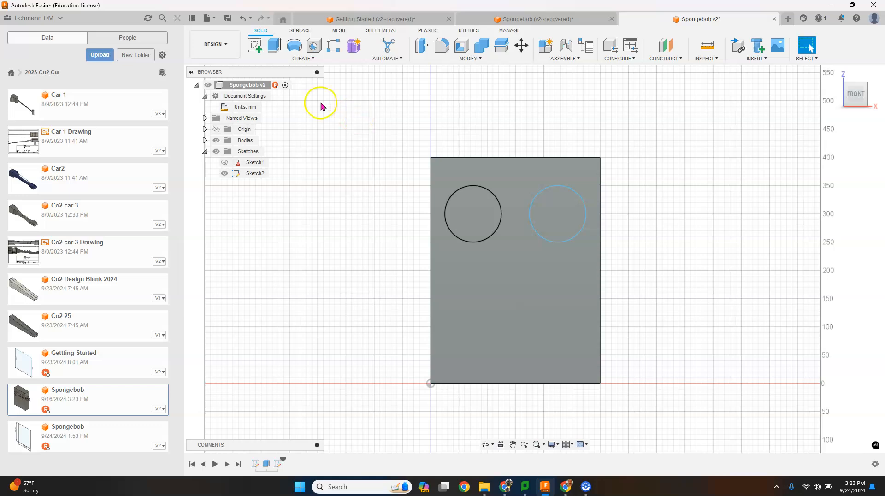
{"action": "left_click", "coordinate": [228, 21]}
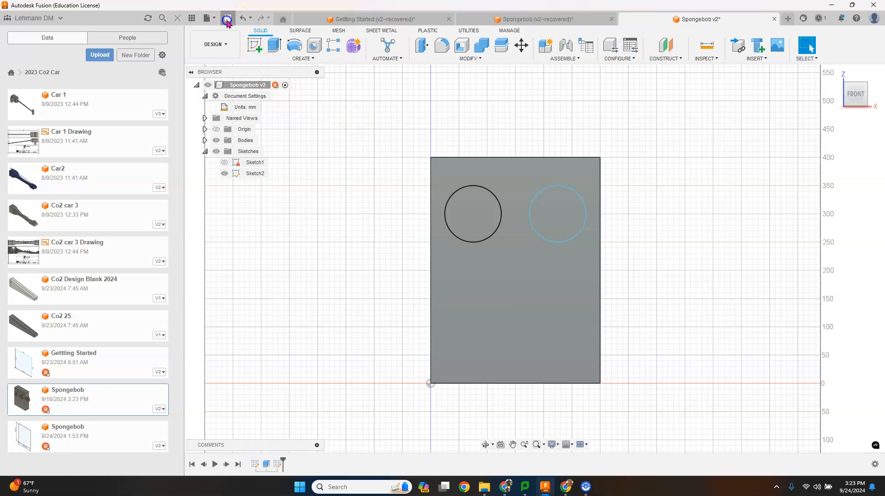
{"action": "left_click", "coordinate": [435, 262]}
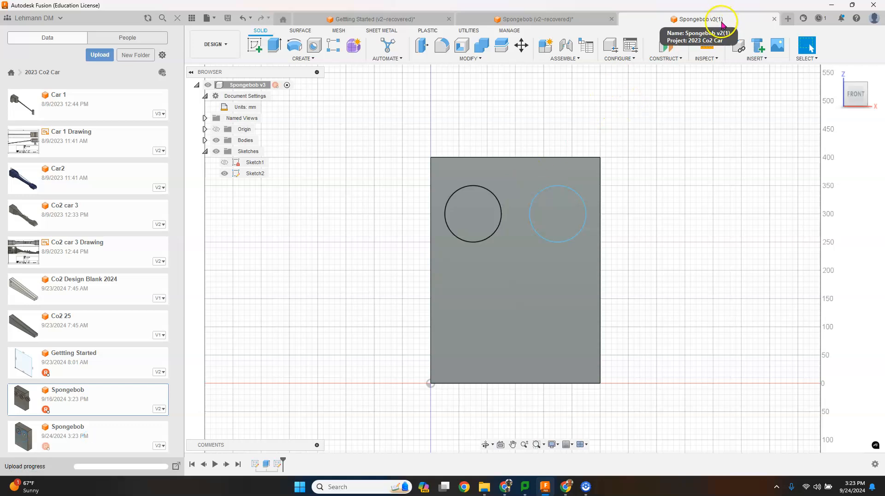
{"action": "left_click", "coordinate": [608, 149]}
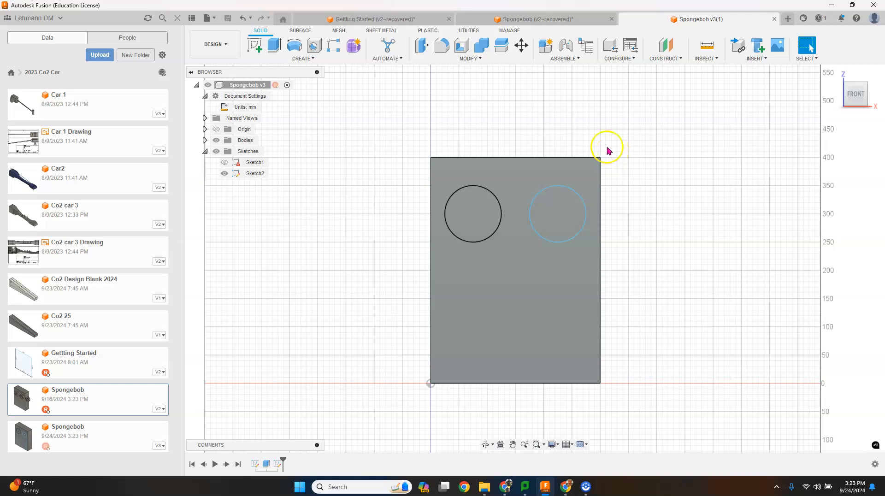
{"action": "left_click", "coordinate": [552, 186]}
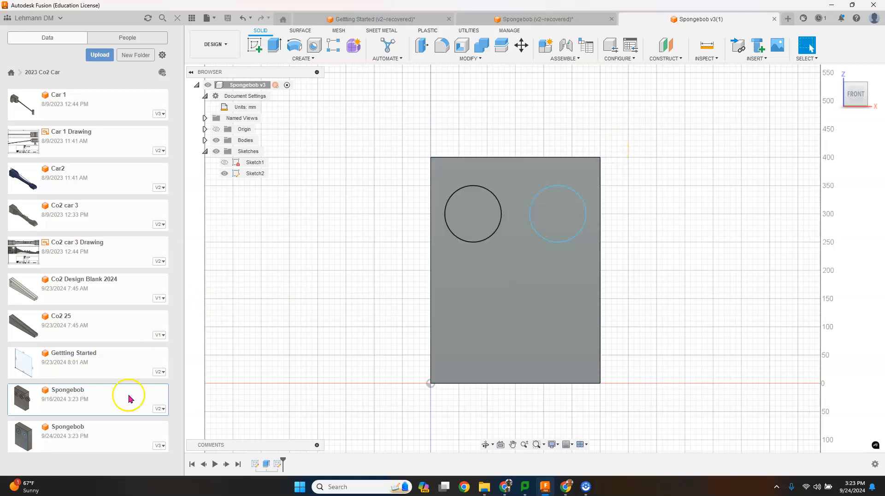